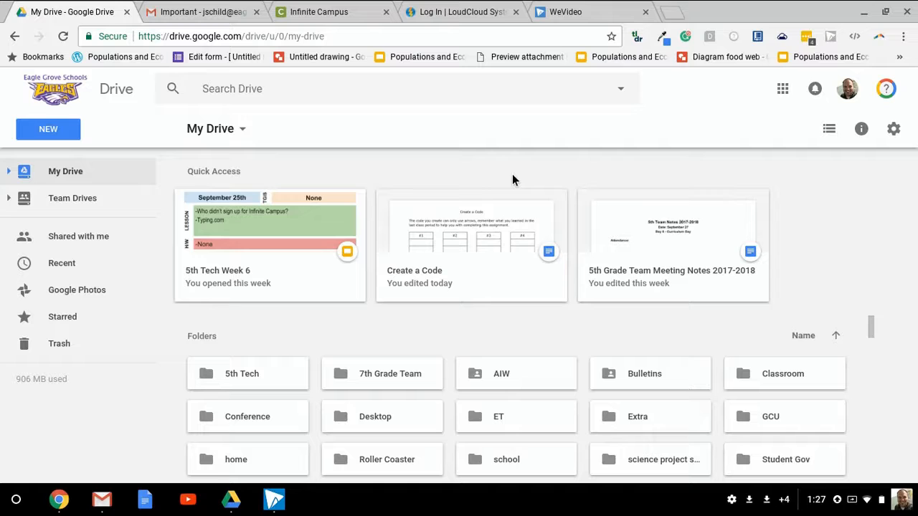
# Create a new Google Form from Drive
pyautogui.click(49, 130)
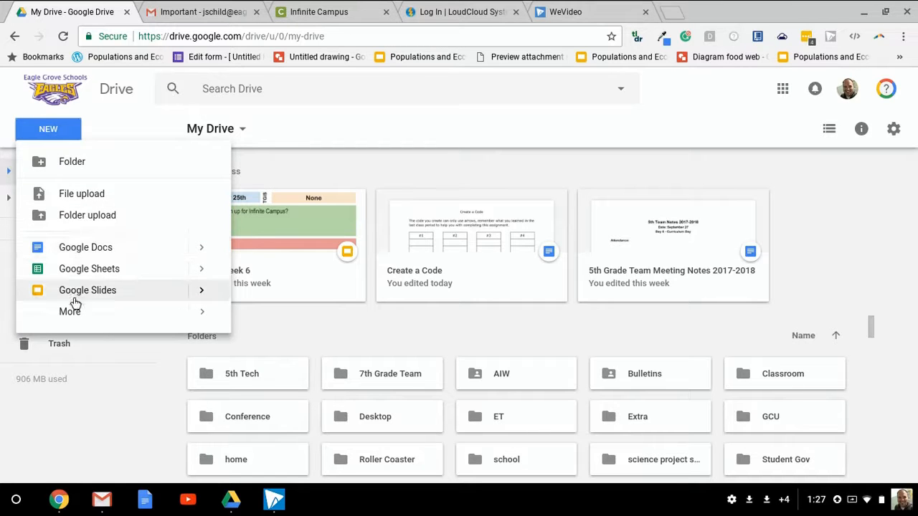
pyautogui.moveTo(74, 318)
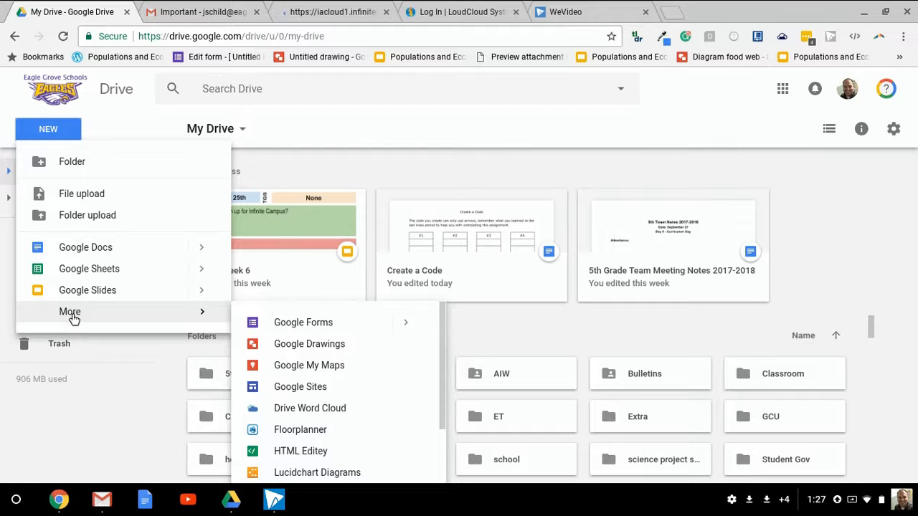
pyautogui.click(294, 322)
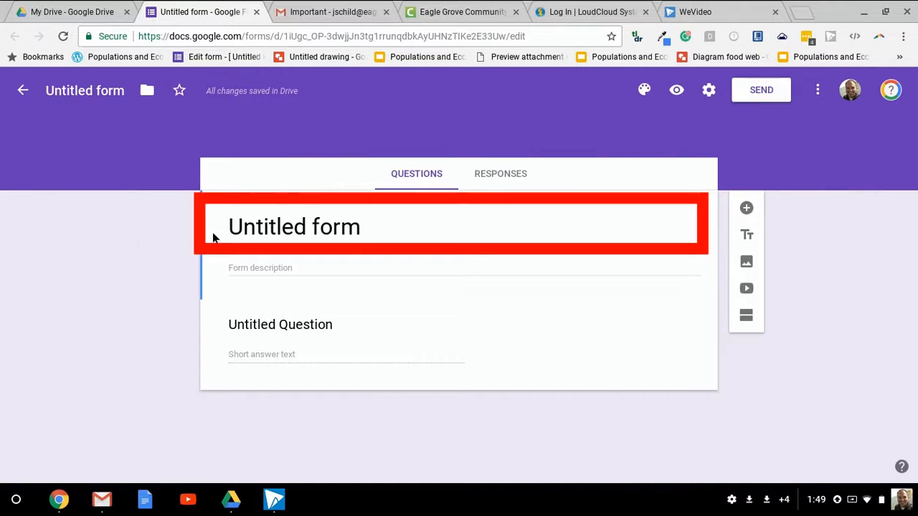
# Title the form Test
pyautogui.click(259, 230)
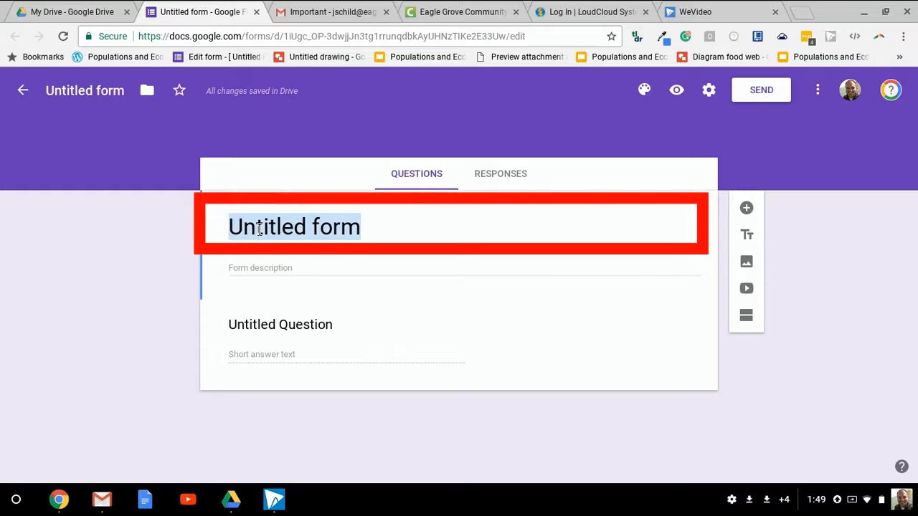
pyautogui.write('Test')
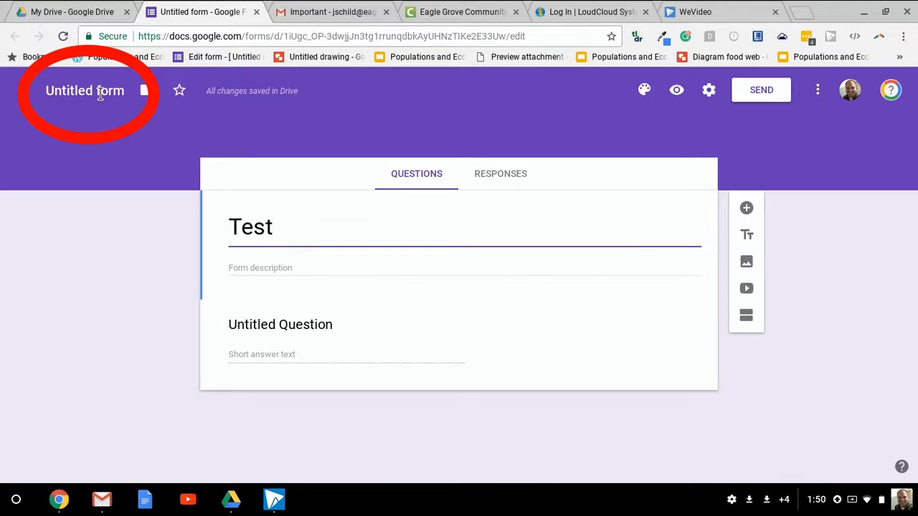
pyautogui.click(101, 96)
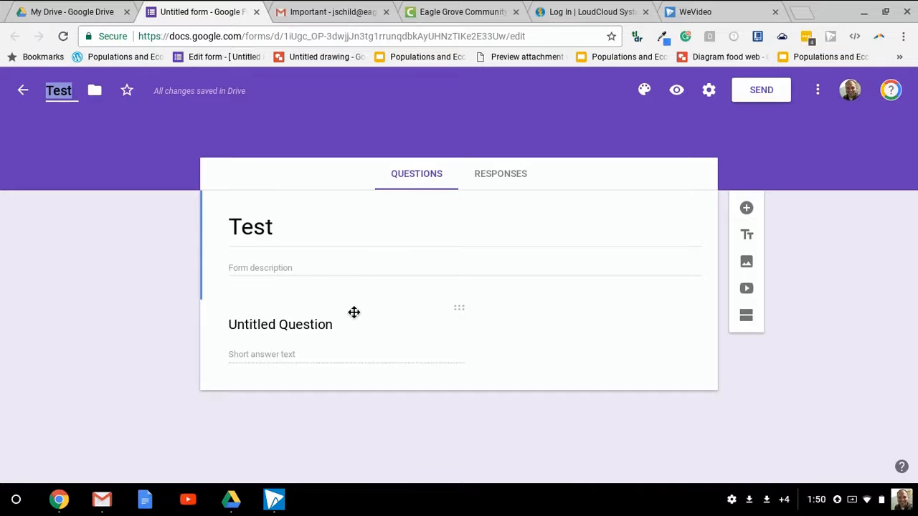
# Write the first question as 'What is your first name?' with a short-answer response
pyautogui.click(311, 324)
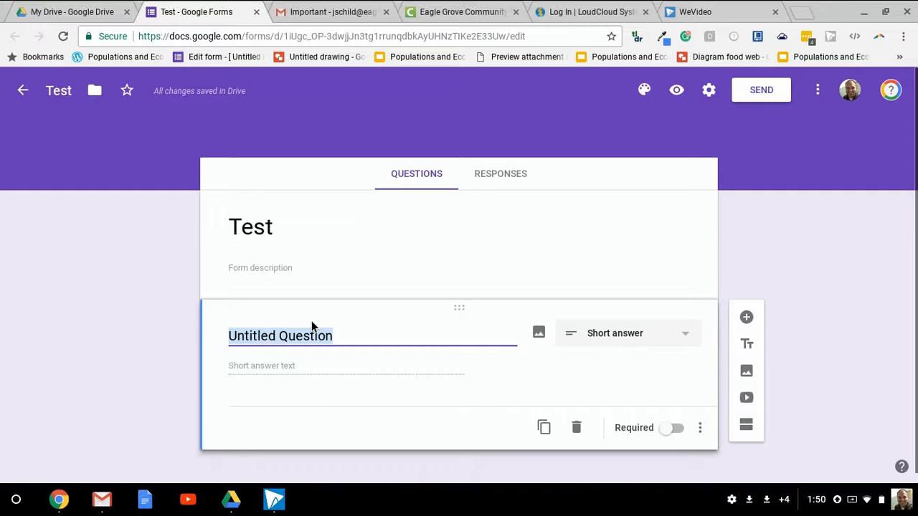
pyautogui.write('What is your first name?')
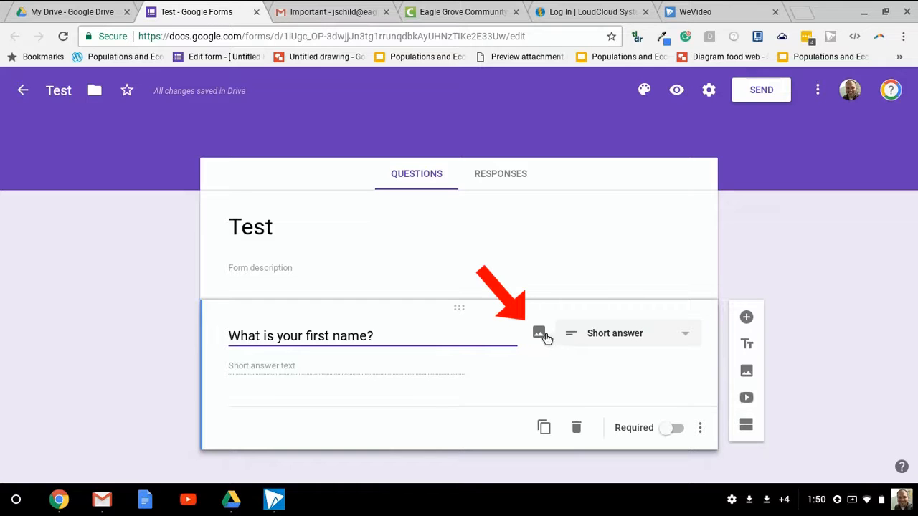
pyautogui.click(636, 335)
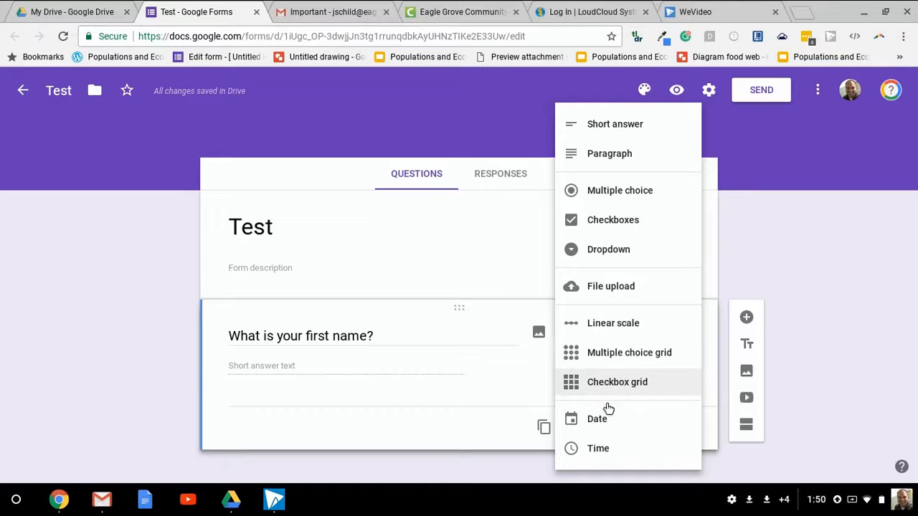
pyautogui.click(741, 279)
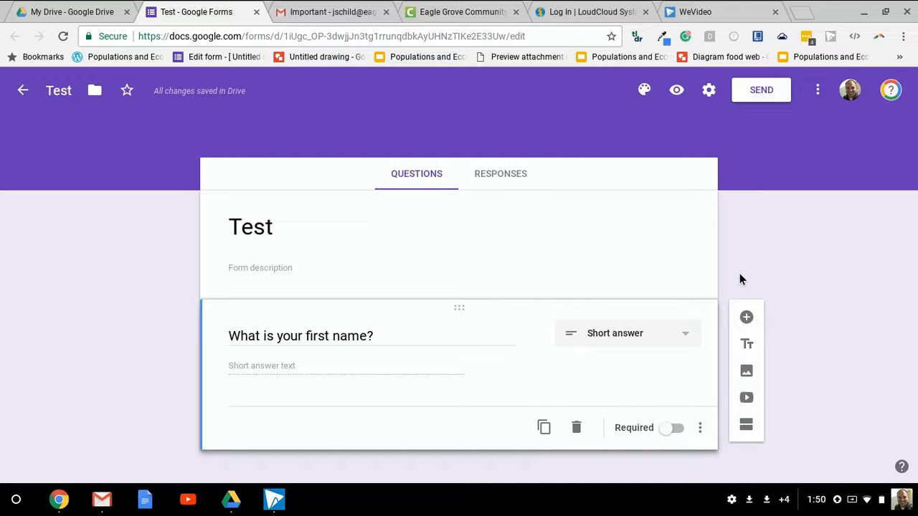
# Duplicate the question and change the copy to 'What is your last name?'
pyautogui.click(544, 429)
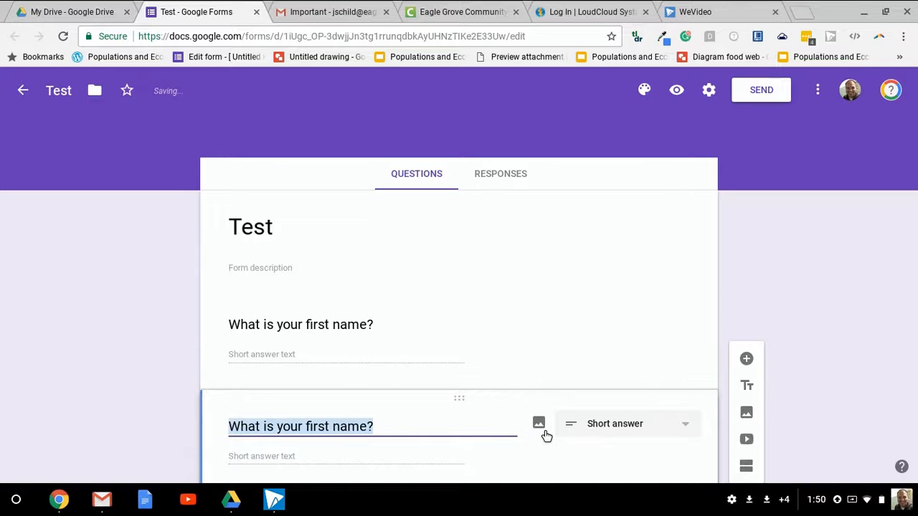
pyautogui.click(328, 329)
pyautogui.press('BackSpace')
pyautogui.press('BackSpace')
pyautogui.press('BackSpace')
pyautogui.press('BackSpace')
pyautogui.press('BackSpace')
pyautogui.write('last')
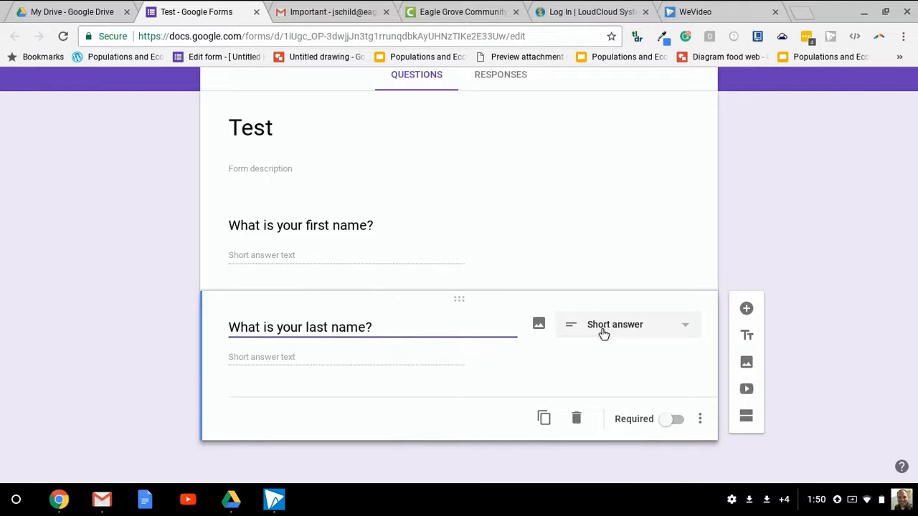
# Delete the duplicated last-name question and mark the first-name question as required
pyautogui.click(576, 420)
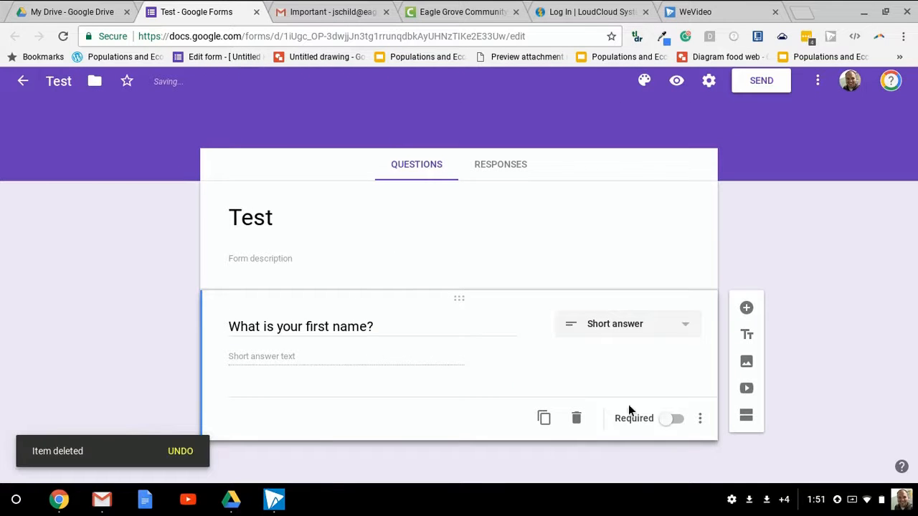
pyautogui.click(678, 421)
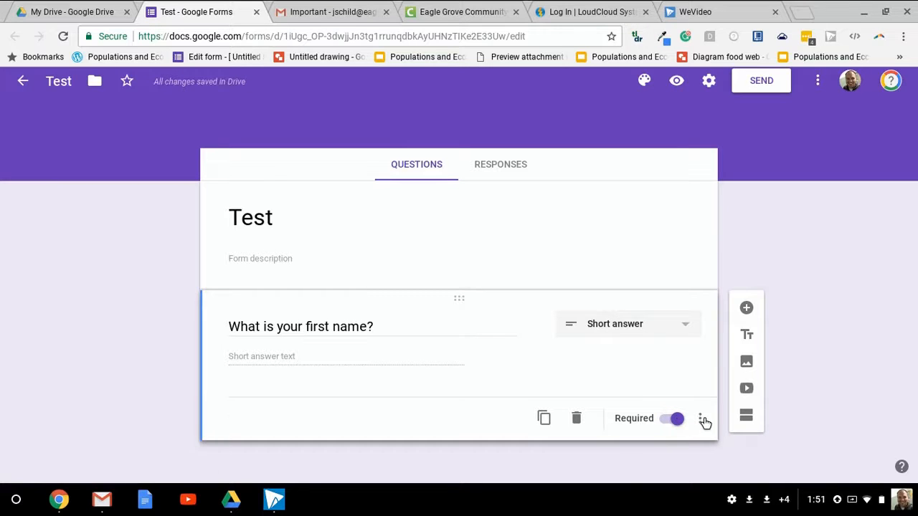
# Show the Description and Response validation fields for the first-name question
pyautogui.click(701, 420)
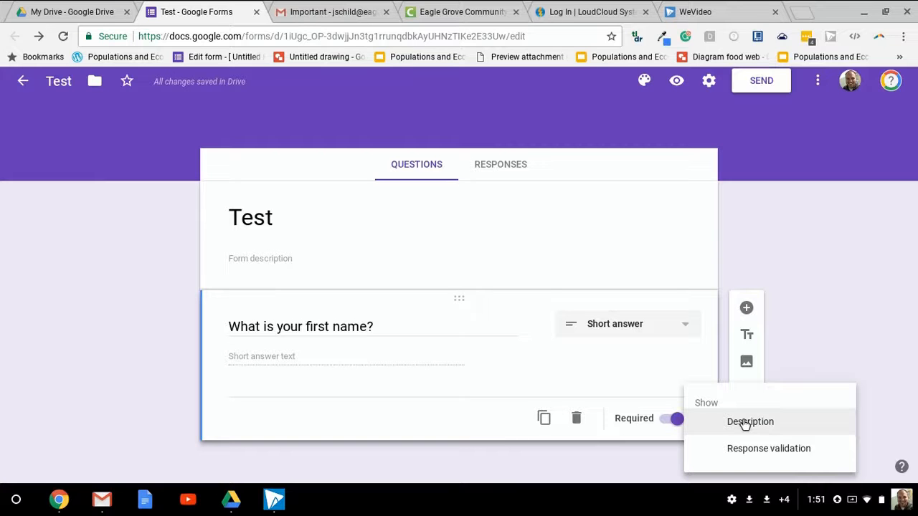
pyautogui.click(746, 423)
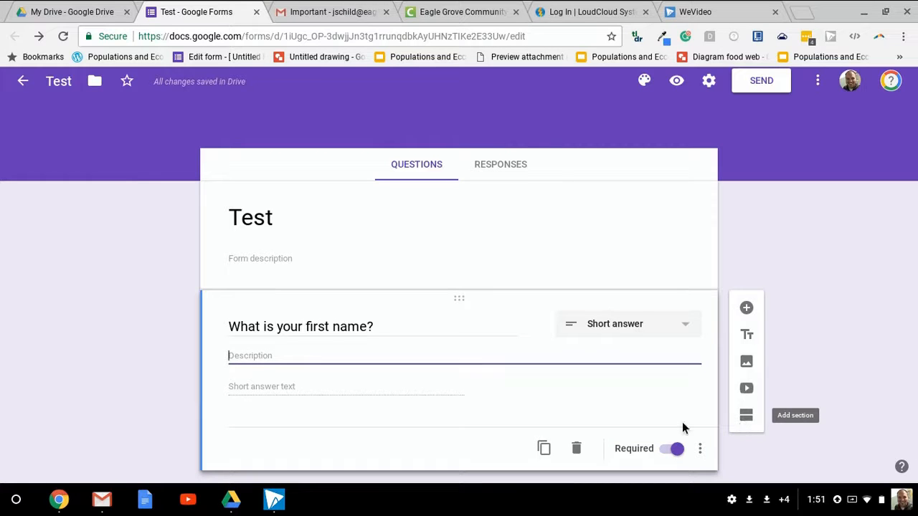
pyautogui.click(701, 450)
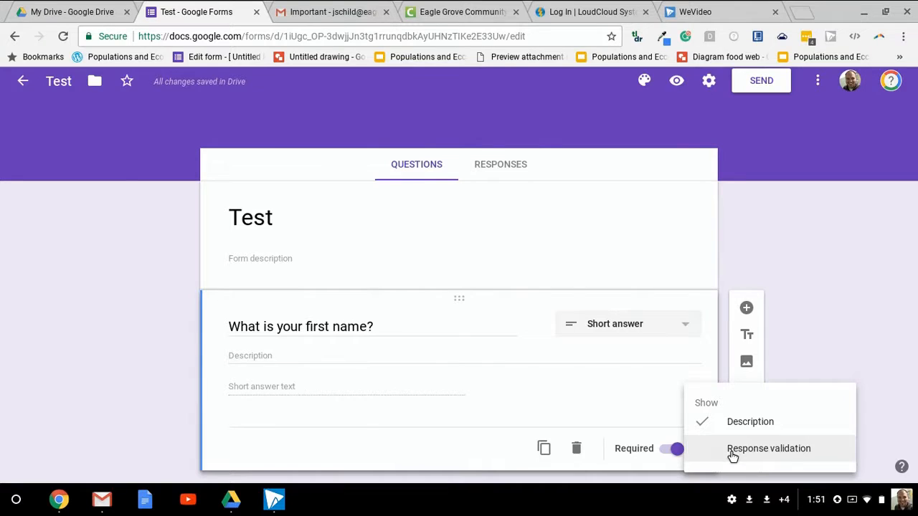
pyautogui.click(732, 452)
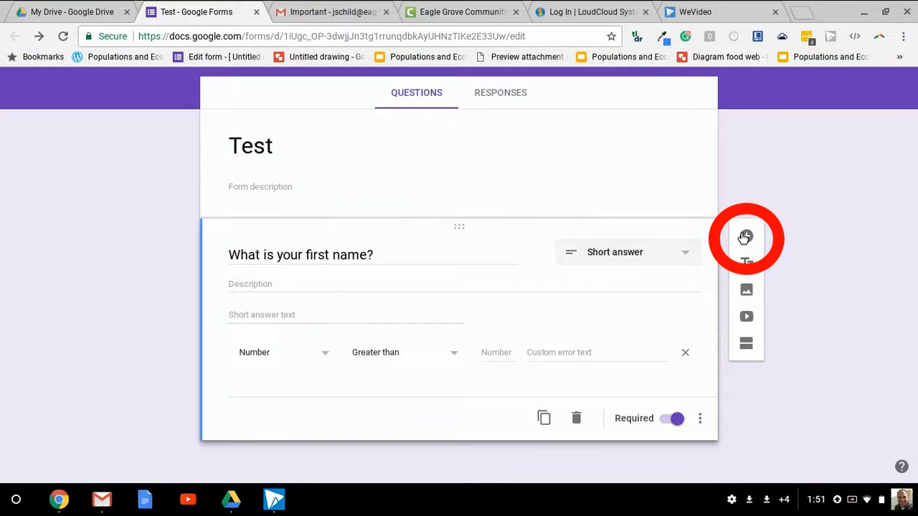
# Add a new multiple-choice question and a title-and-description block below it
pyautogui.click(745, 238)
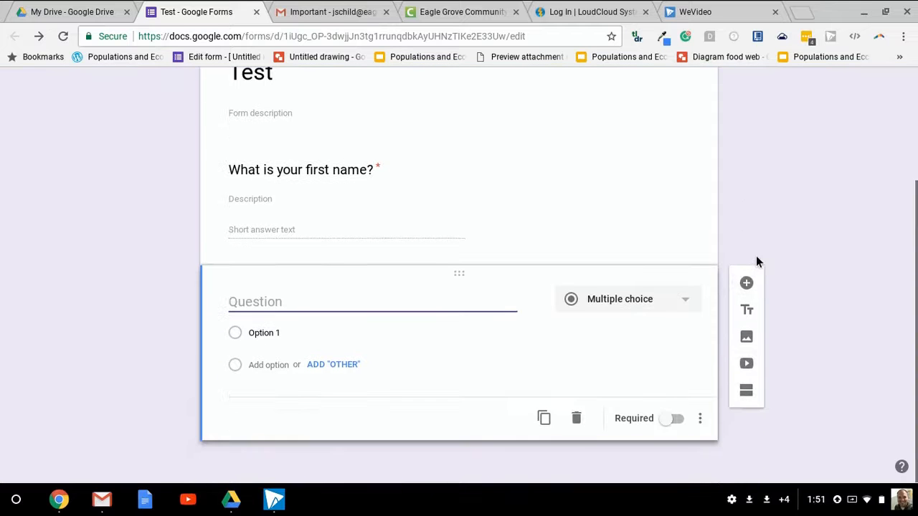
pyautogui.click(746, 314)
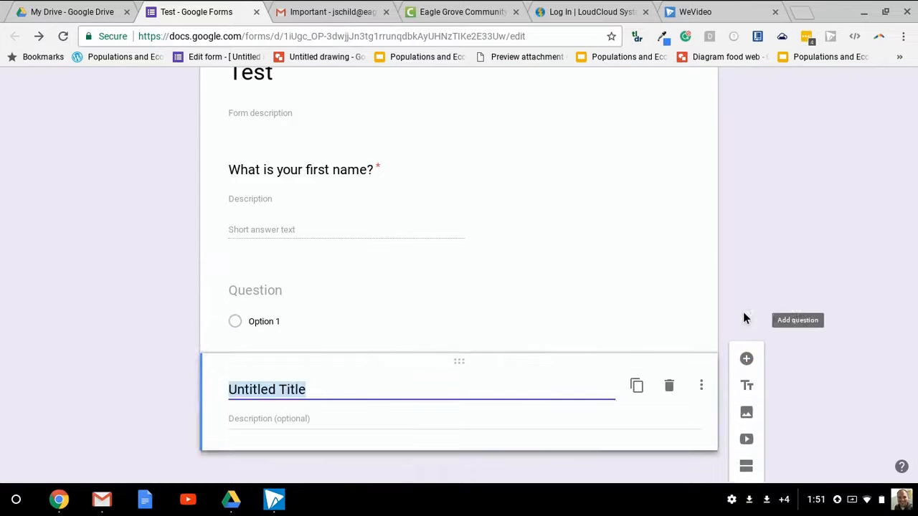
pyautogui.click(746, 412)
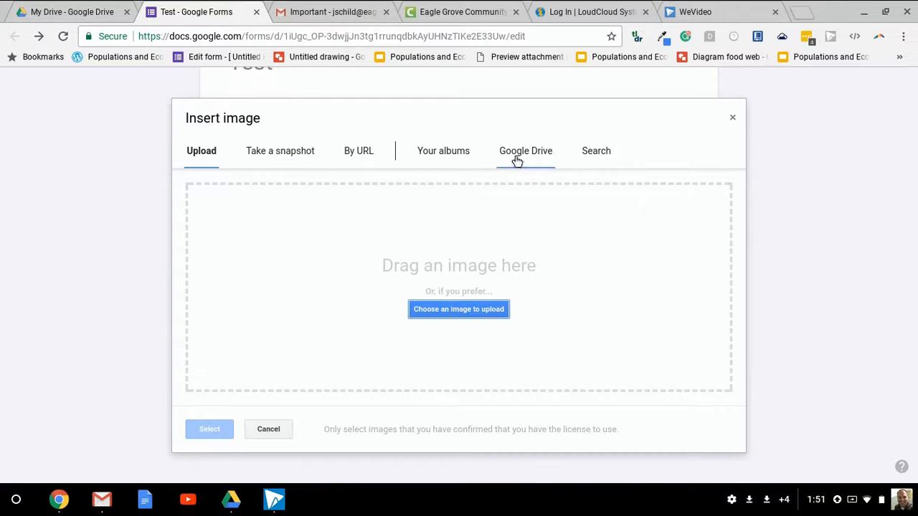
pyautogui.click(735, 117)
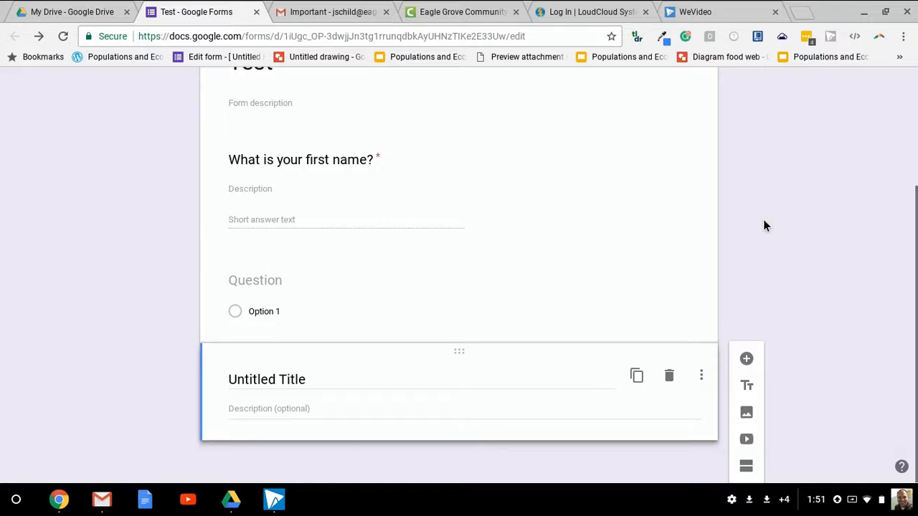
pyautogui.click(749, 439)
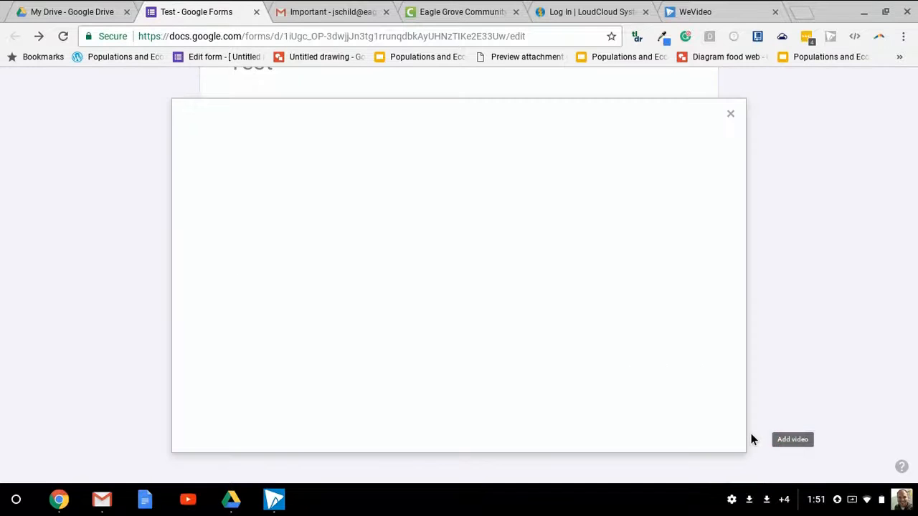
pyautogui.click(733, 119)
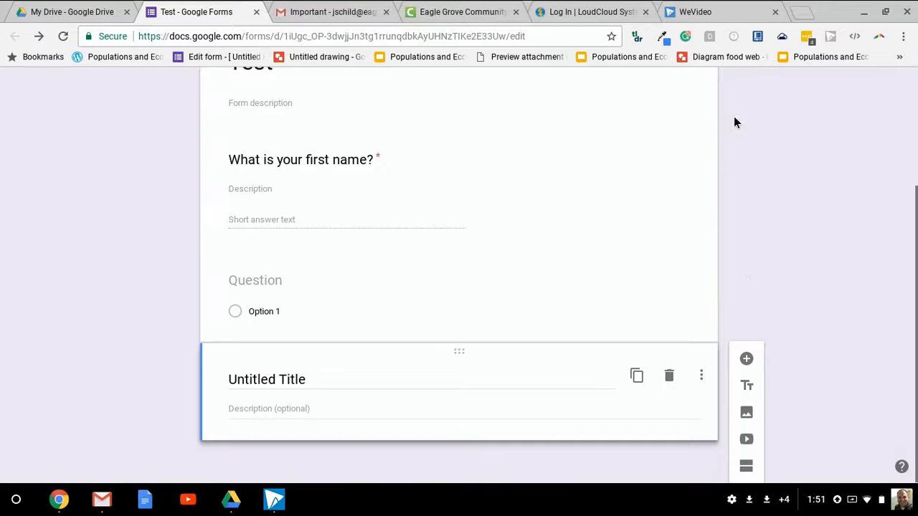
# Add a second section to the form
pyautogui.click(747, 469)
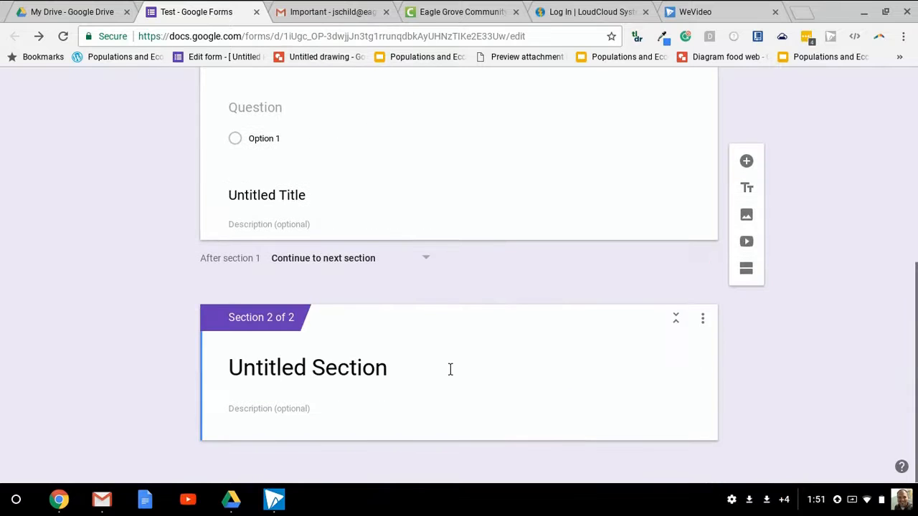
pyautogui.scroll(10, 434, 359)
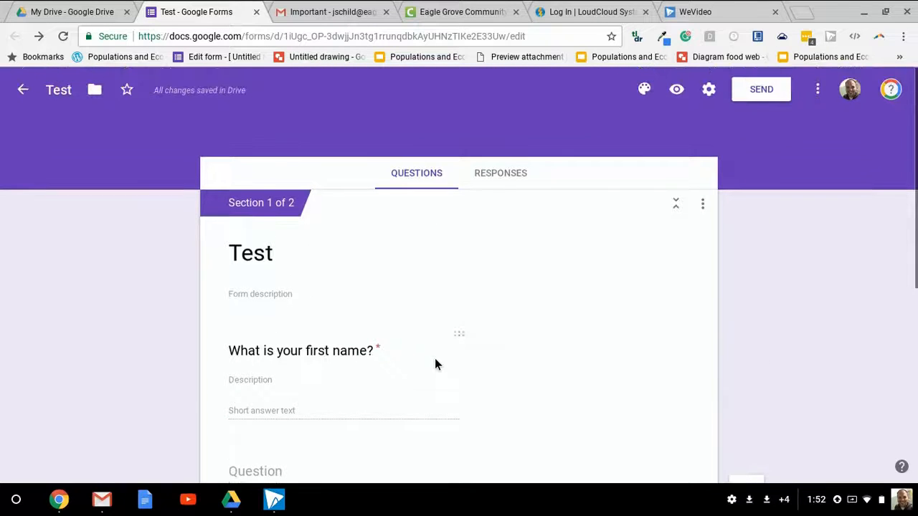
# Set the form's theme color to green, then choose the first Work and School header image as the theme
pyautogui.click(644, 91)
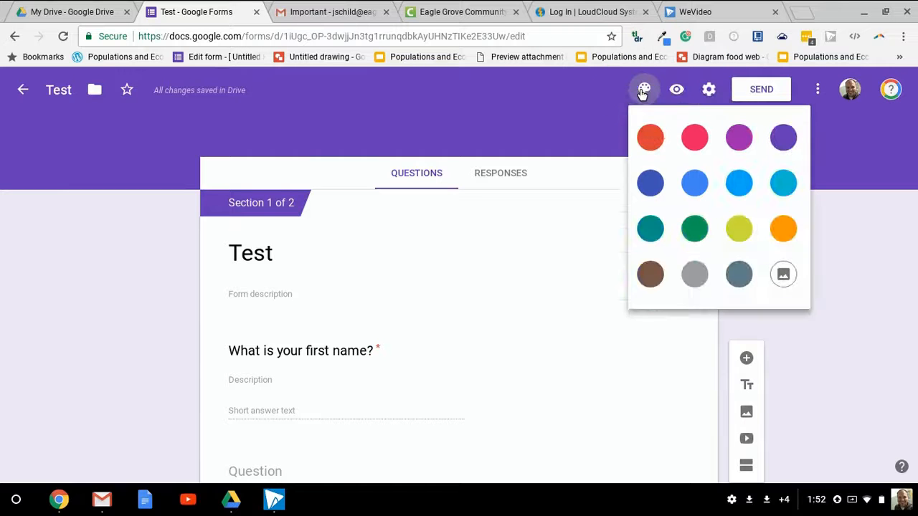
pyautogui.click(696, 230)
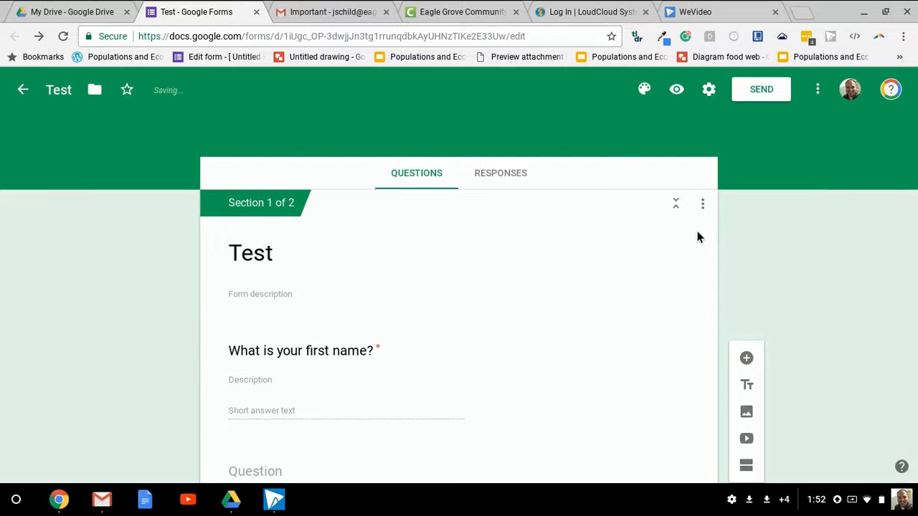
pyautogui.click(644, 91)
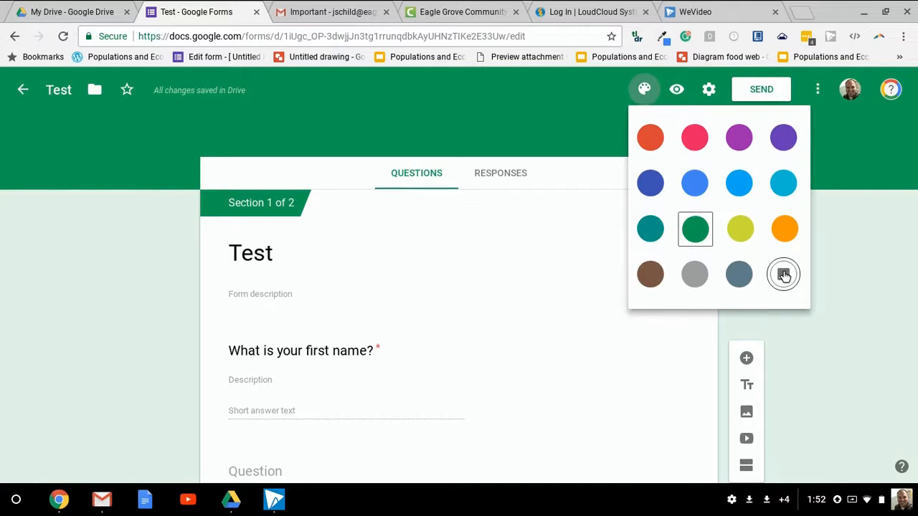
pyautogui.click(784, 275)
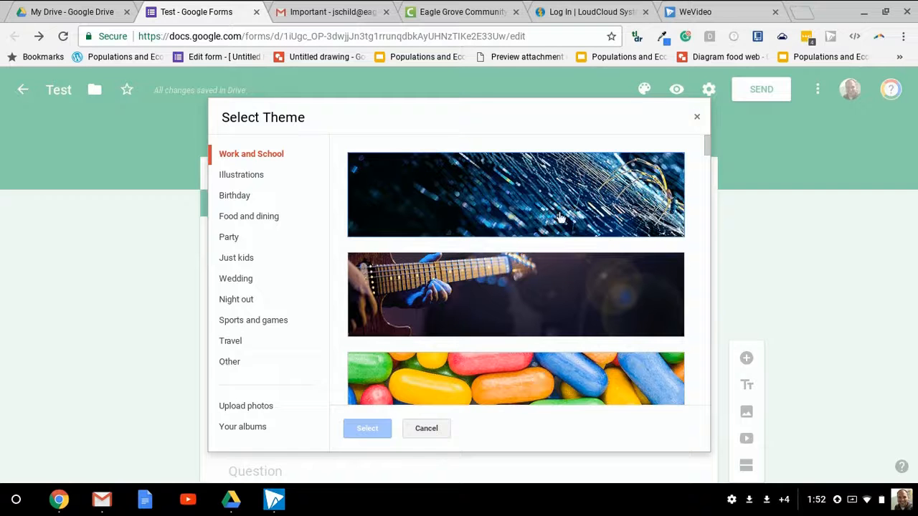
pyautogui.click(569, 189)
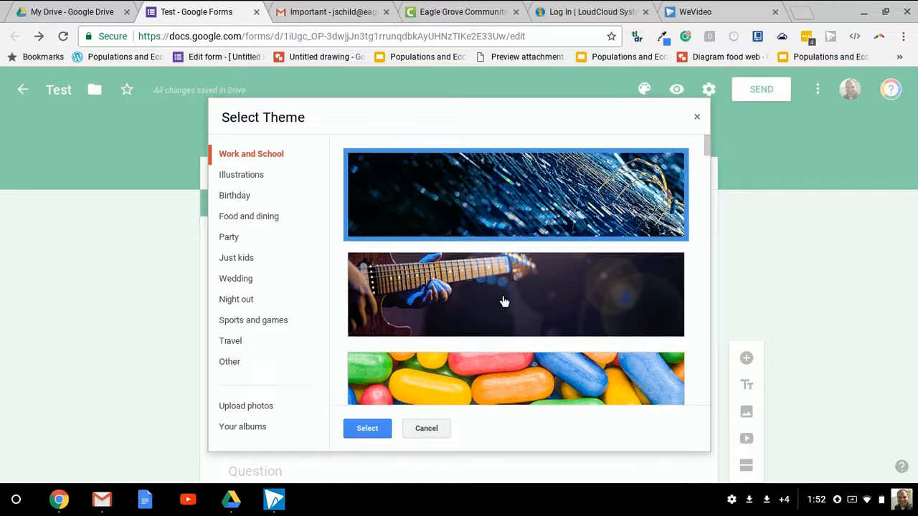
pyautogui.click(370, 429)
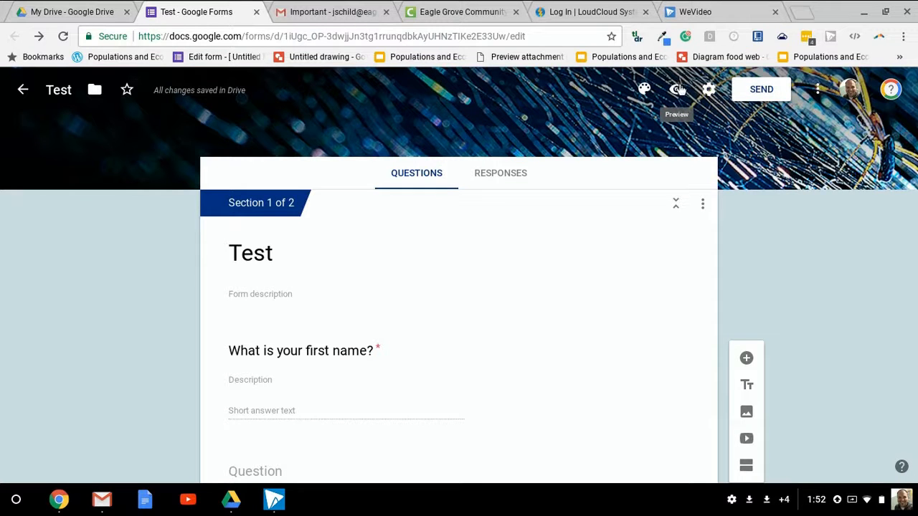
# Preview the form as respondents will see it
pyautogui.click(679, 87)
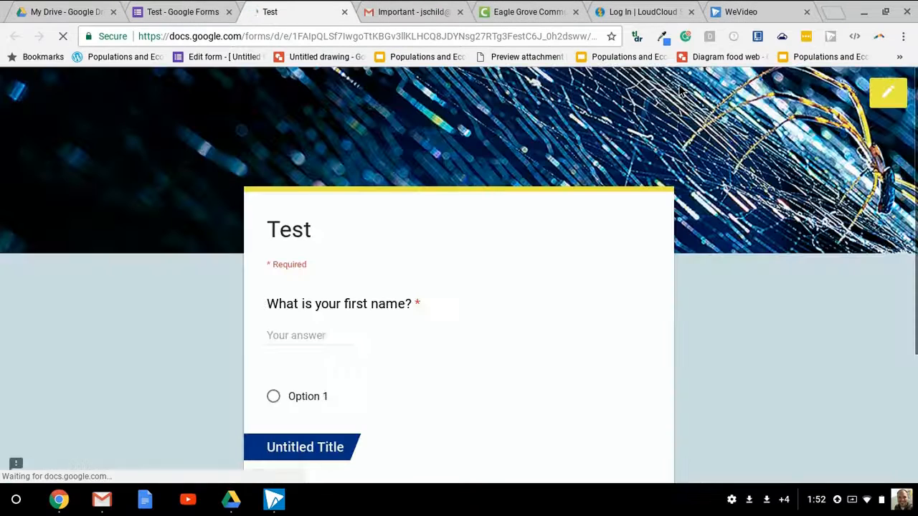
pyautogui.scroll(-3, 772, 205)
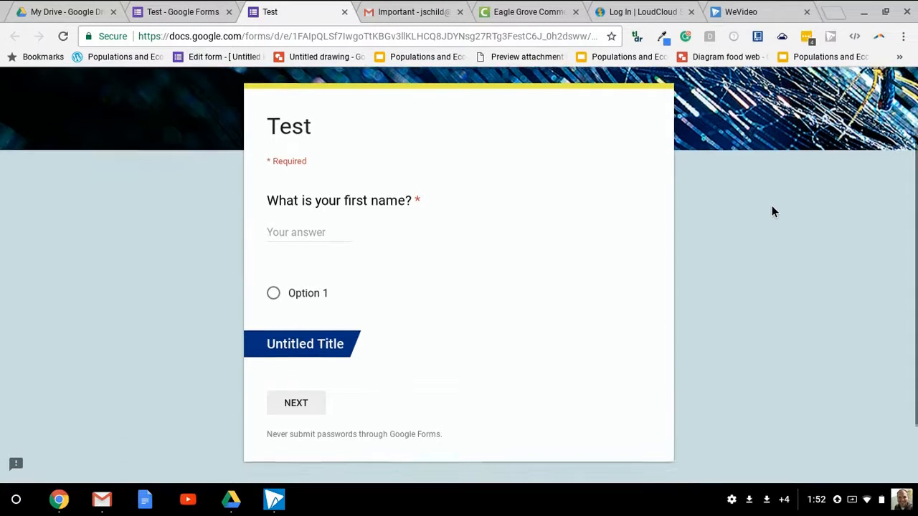
pyautogui.scroll(1, 772, 205)
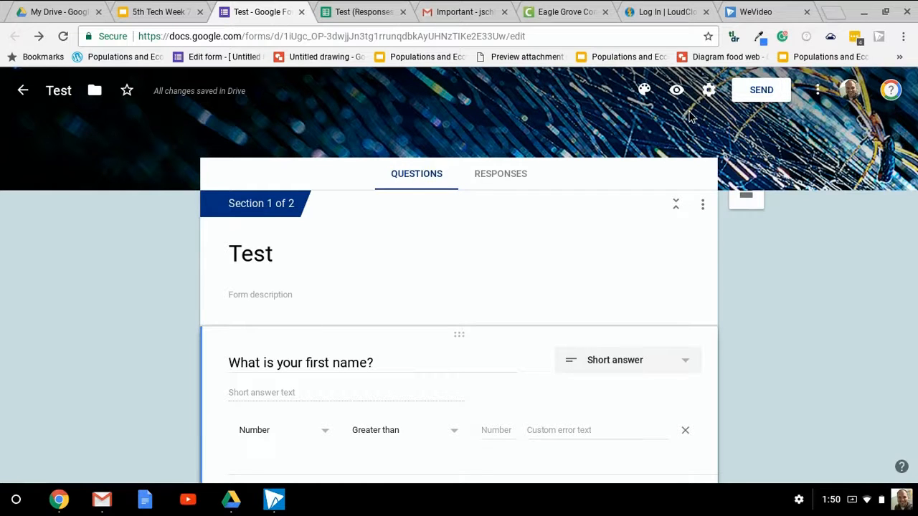
# In the form settings, toggle the restriction to Eagle Grove Community School District users on and back off, then save
pyautogui.click(709, 93)
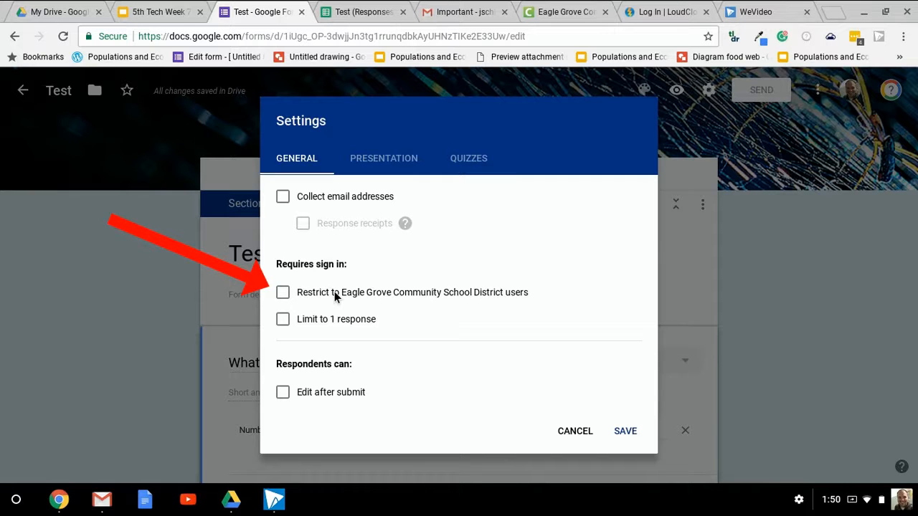
pyautogui.click(283, 293)
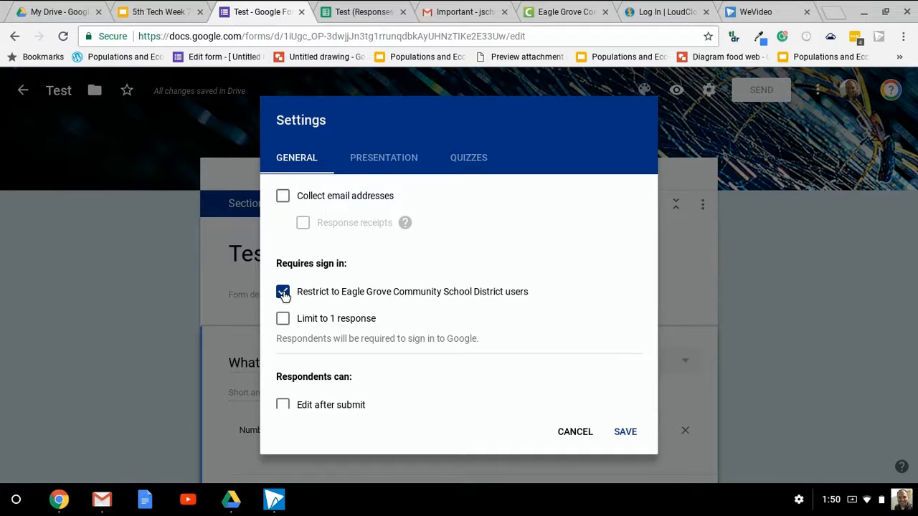
pyautogui.click(283, 292)
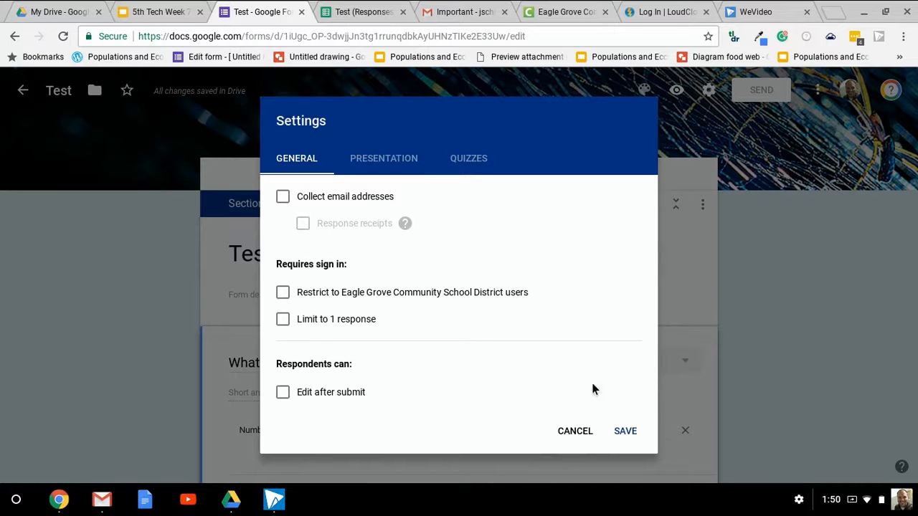
pyautogui.click(623, 435)
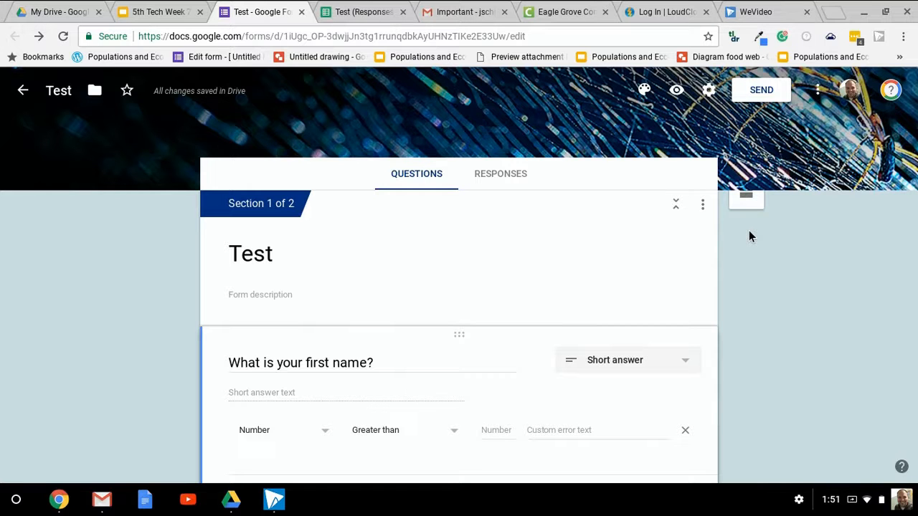
# Switch to the form's responses and open the linked response spreadsheet
pyautogui.click(492, 180)
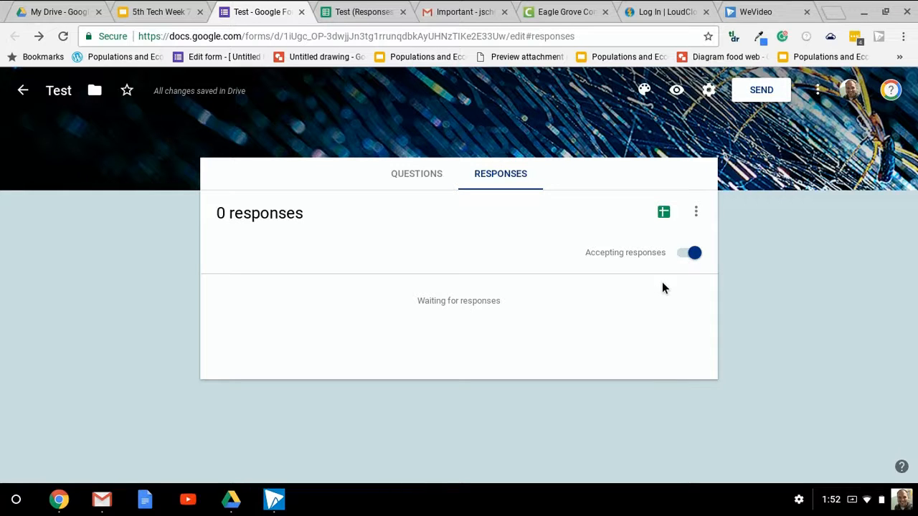
pyautogui.click(664, 213)
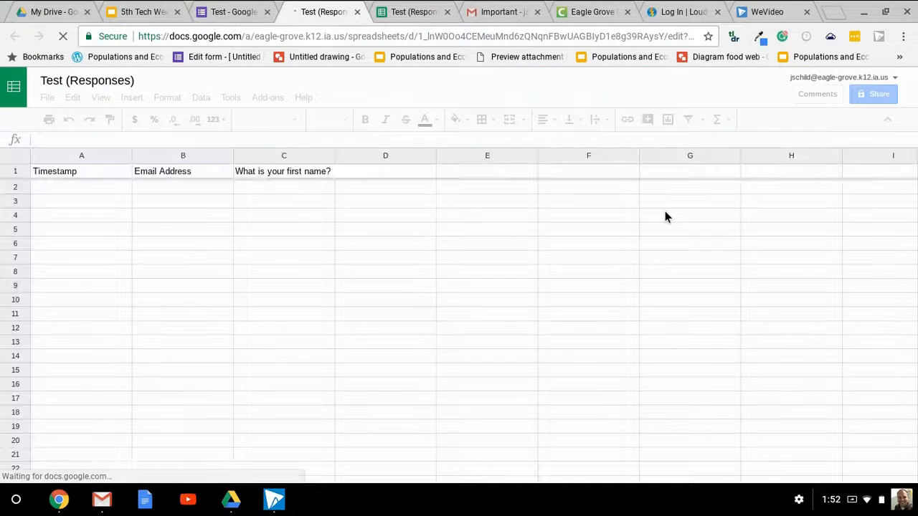